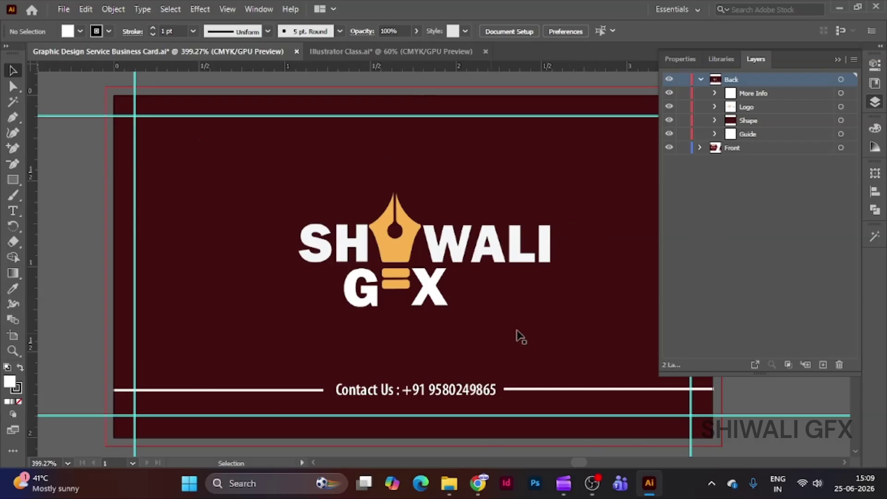
Step: Examine the objects inside the Back layer's Shape, Logo and More Info groups, leaving the groups and the layer collapsed
{"action": "left_click", "coordinate": [715, 121]}
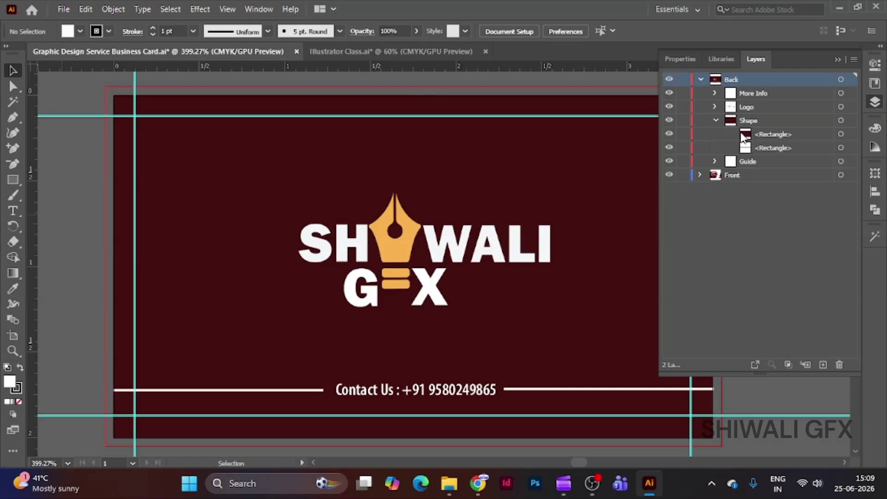
{"action": "left_click", "coordinate": [715, 120]}
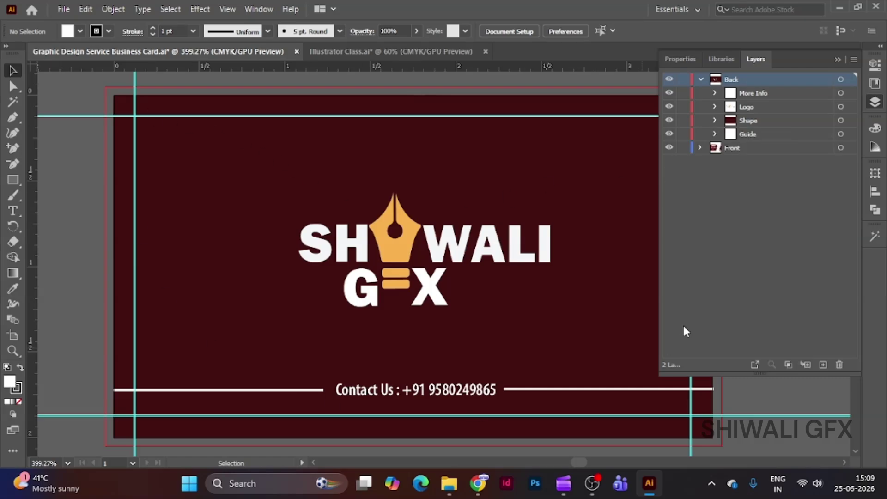
{"action": "left_click", "coordinate": [716, 107]}
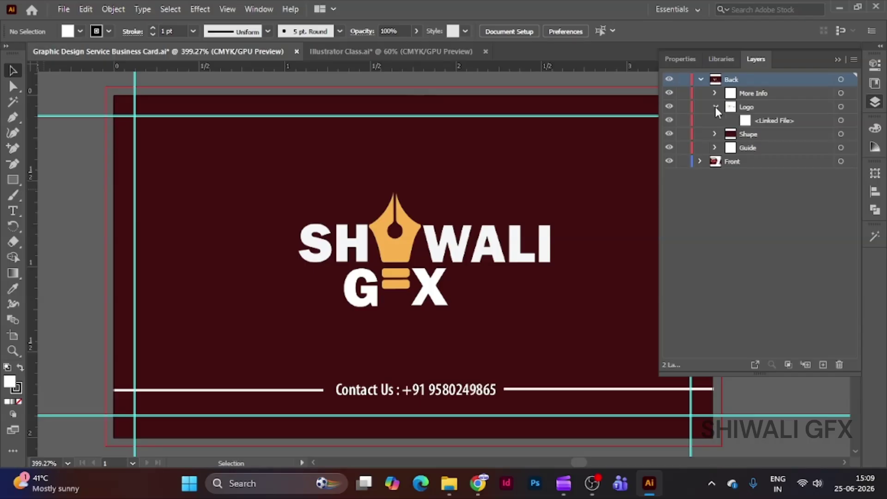
{"action": "left_click", "coordinate": [715, 106]}
{"action": "left_click", "coordinate": [715, 92]}
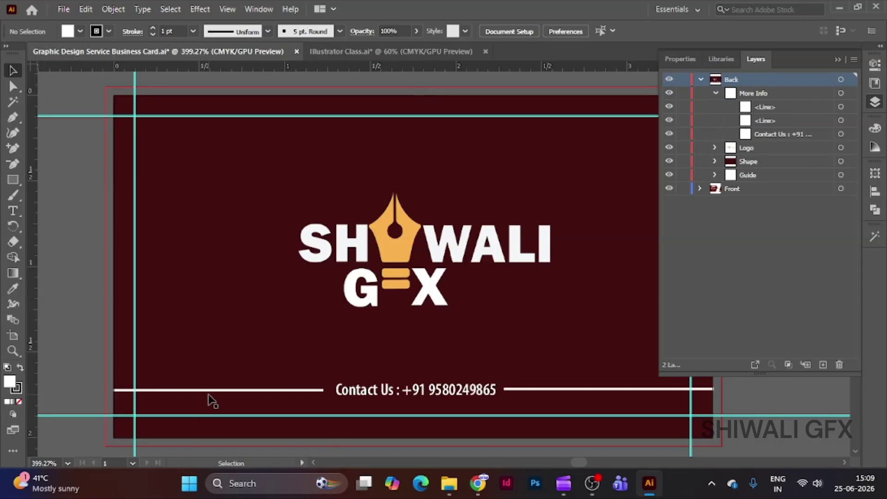
{"action": "left_click", "coordinate": [715, 93]}
{"action": "left_click", "coordinate": [702, 80]}
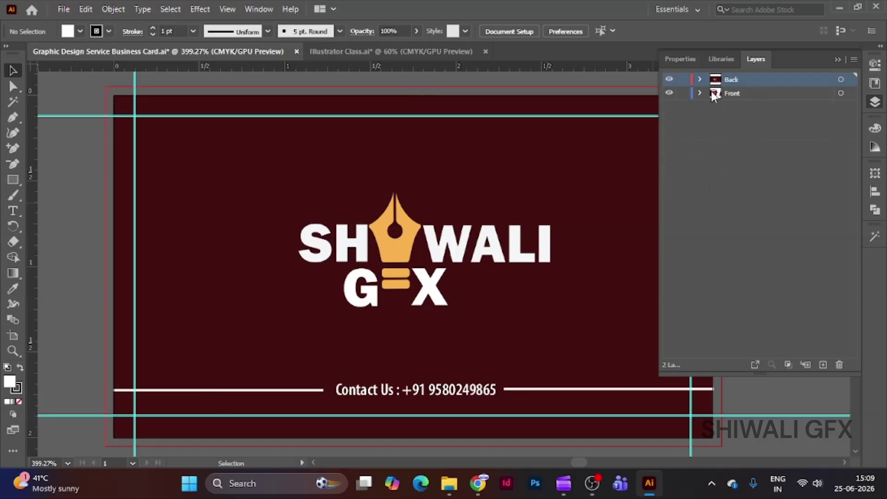
Step: Hide the Back layer, expand the Front layer, and target its QR, More info and Our Service groups in turn
{"action": "left_click", "coordinate": [669, 79]}
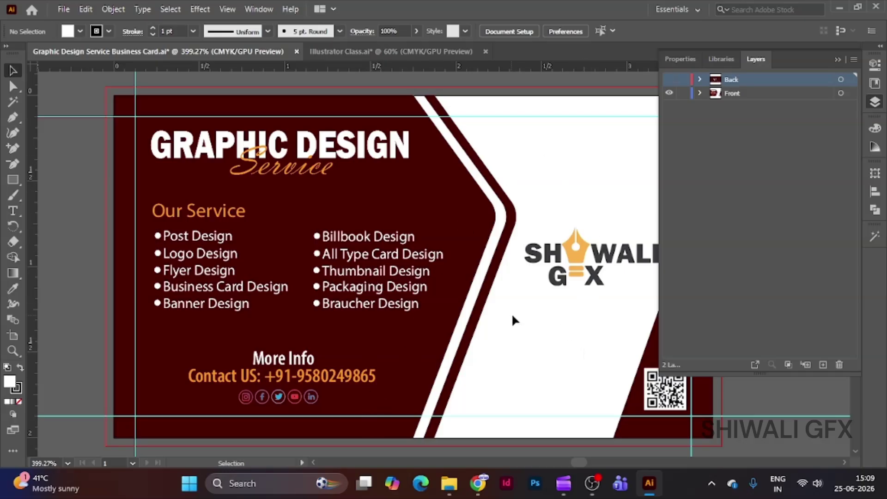
{"action": "left_click", "coordinate": [699, 93]}
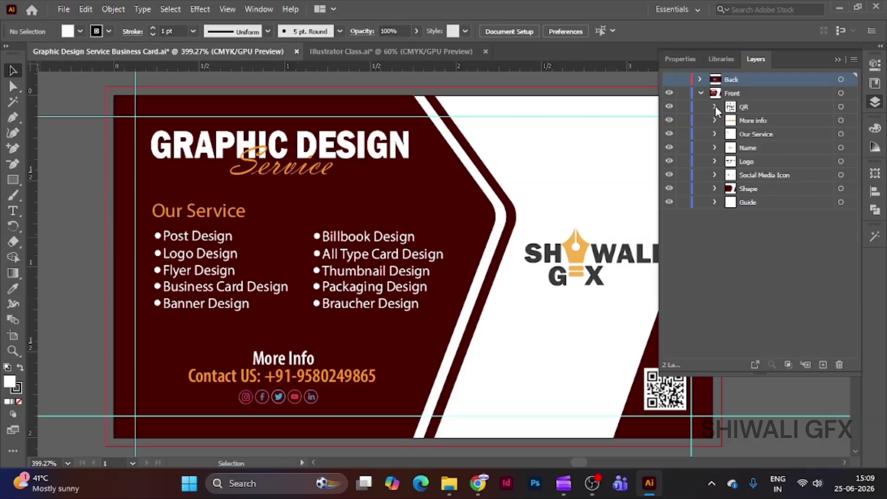
{"action": "left_click", "coordinate": [840, 107]}
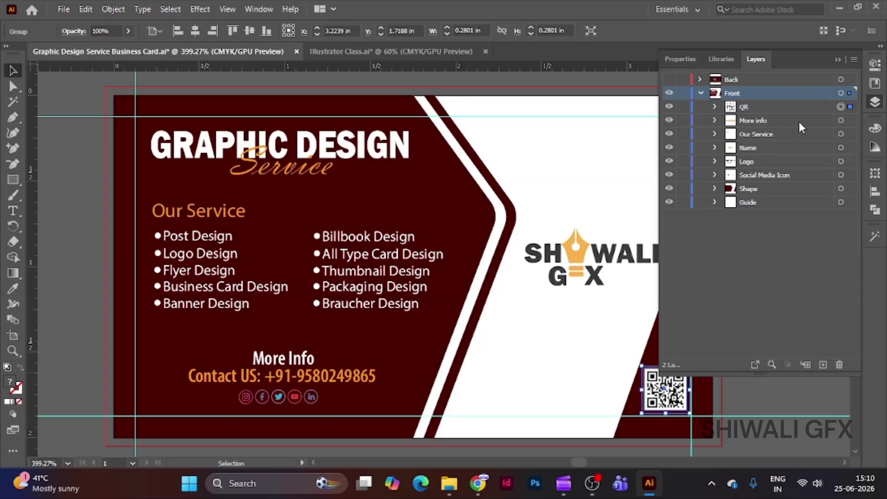
{"action": "left_click", "coordinate": [841, 120]}
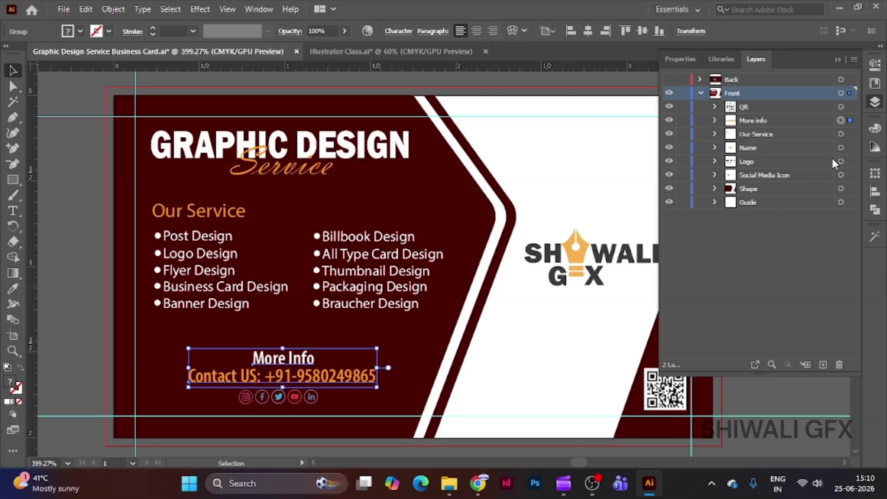
{"action": "left_click", "coordinate": [841, 134]}
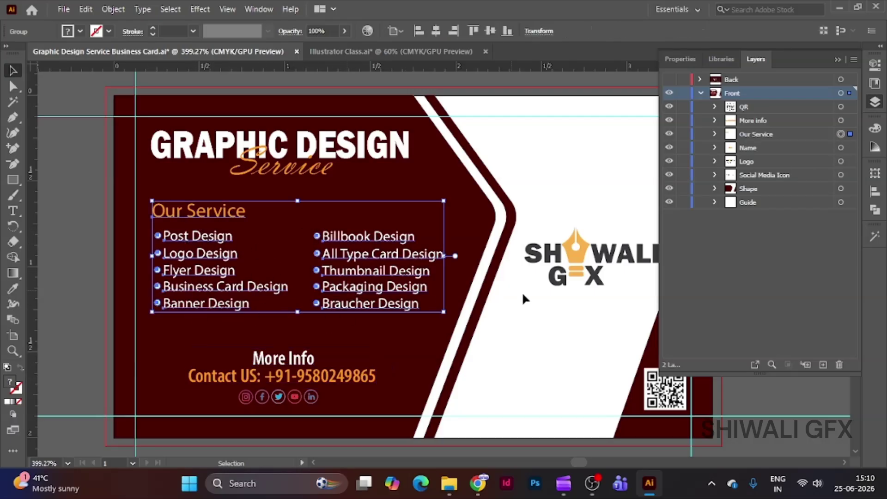
Step: Expand the Front layer's Our Service group and review its full list of objects
{"action": "left_click", "coordinate": [714, 134]}
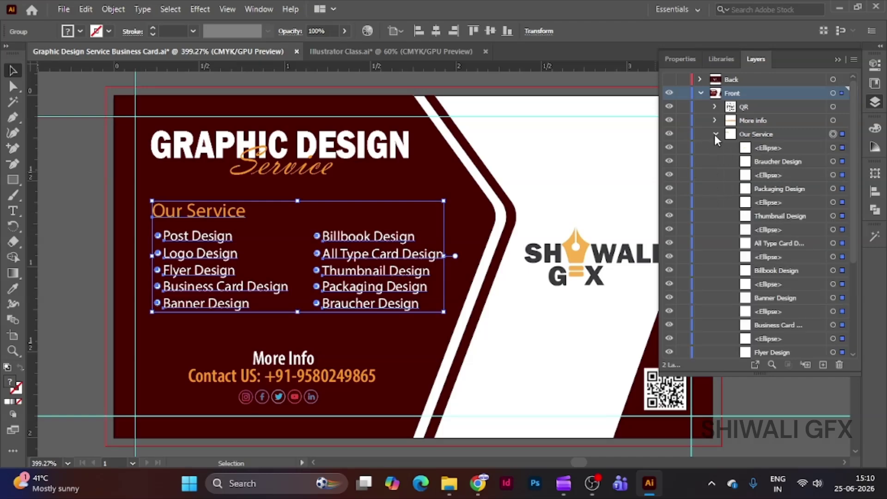
{"action": "scroll", "coordinate": [790, 290], "scroll_direction": "down", "scroll_amount": 3}
{"action": "scroll", "coordinate": [790, 288], "scroll_direction": "down", "scroll_amount": 2}
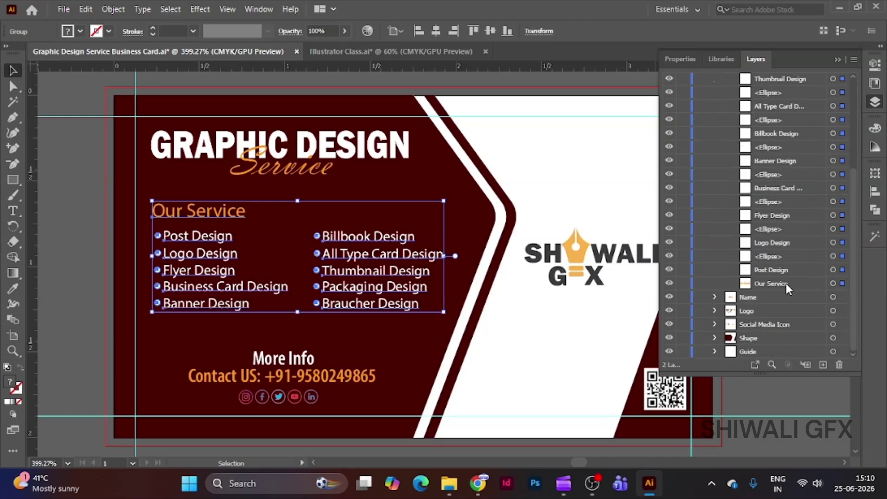
{"action": "scroll", "coordinate": [786, 283], "scroll_direction": "up", "scroll_amount": 5}
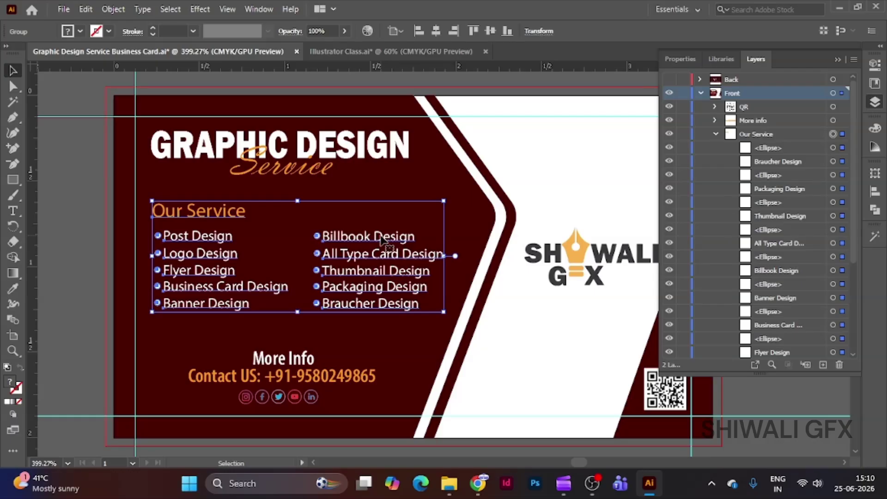
Step: Select the Flyer Design text by itself from within the Our Service group and collapse the group
{"action": "left_click", "coordinate": [406, 232]}
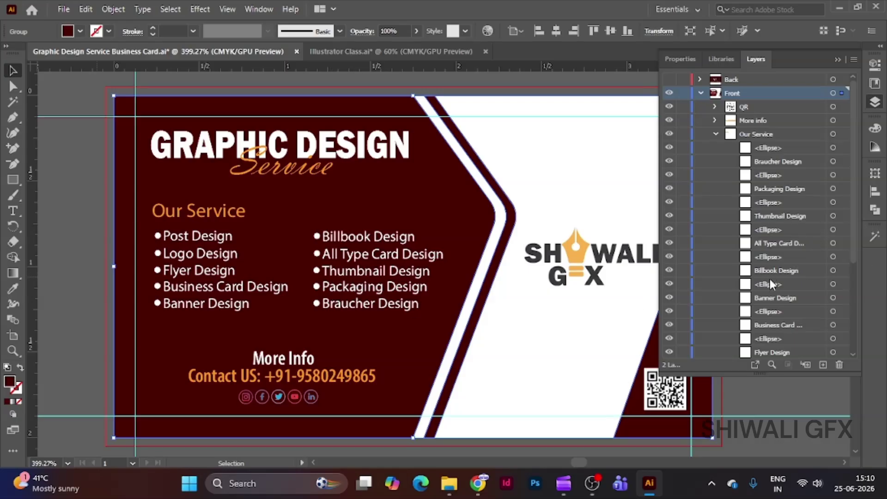
{"action": "left_click", "coordinate": [227, 276]}
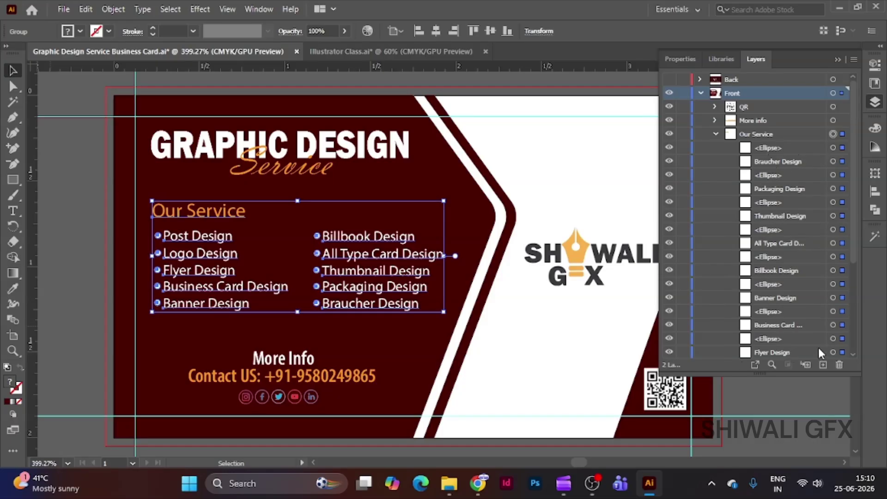
{"action": "left_click", "coordinate": [833, 352]}
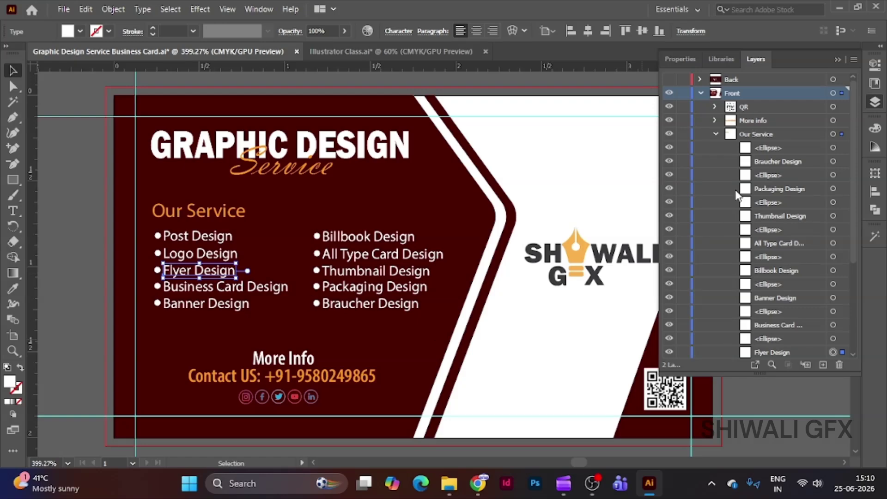
{"action": "left_click", "coordinate": [715, 134]}
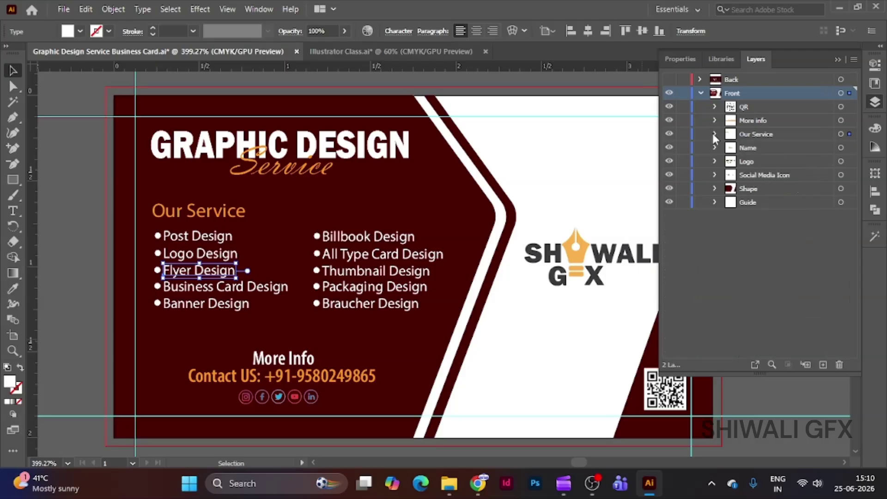
Step: Reopen the Our Service group to find the selected Flyer Design entry, and collapse the group again
{"action": "left_click", "coordinate": [715, 135]}
{"action": "scroll", "coordinate": [767, 208], "scroll_direction": "down", "scroll_amount": 3}
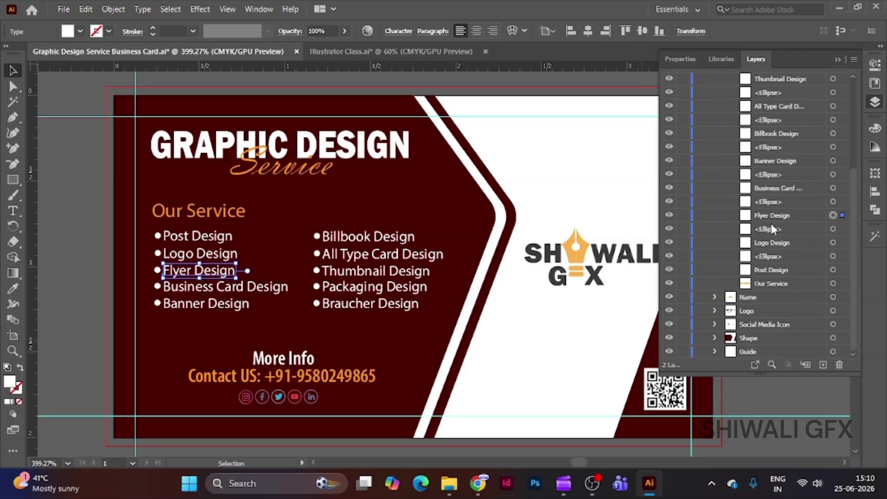
{"action": "scroll", "coordinate": [772, 228], "scroll_direction": "up", "scroll_amount": 3}
{"action": "left_click", "coordinate": [716, 134]}
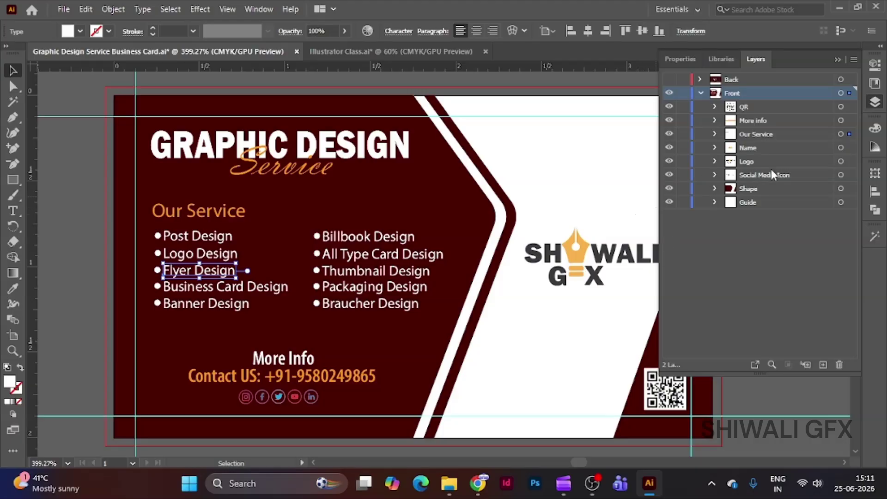
Step: Check the contents of the Front layer's Logo, Social Media Icon and Name groups, collapsing each one again
{"action": "left_click", "coordinate": [715, 160]}
{"action": "left_click", "coordinate": [715, 161]}
{"action": "left_click", "coordinate": [715, 174]}
{"action": "left_click", "coordinate": [715, 173]}
{"action": "left_click", "coordinate": [715, 147]}
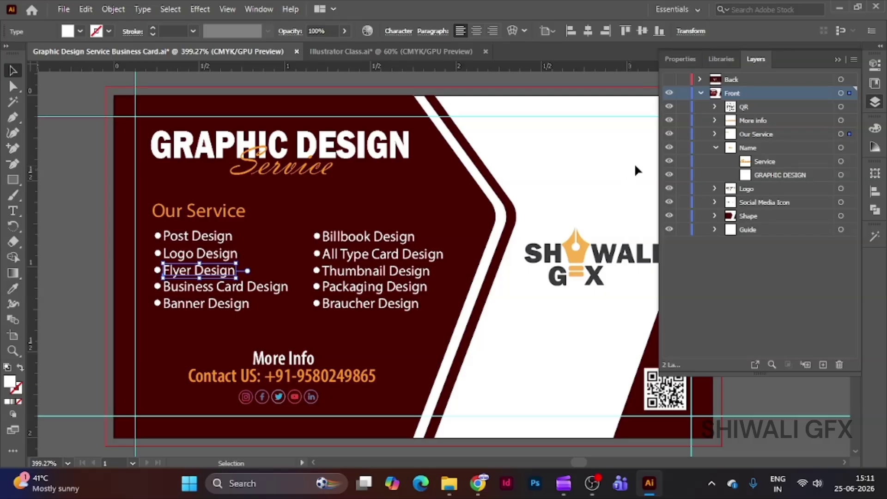
{"action": "left_click", "coordinate": [716, 148]}
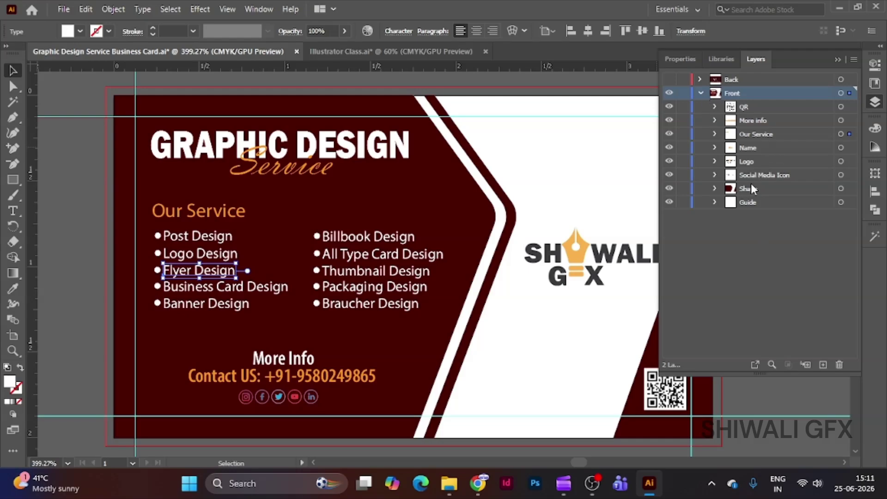
Step: Inspect the Front layer's Logo group and select its artwork on the card
{"action": "left_click", "coordinate": [714, 160]}
{"action": "left_click", "coordinate": [841, 162]}
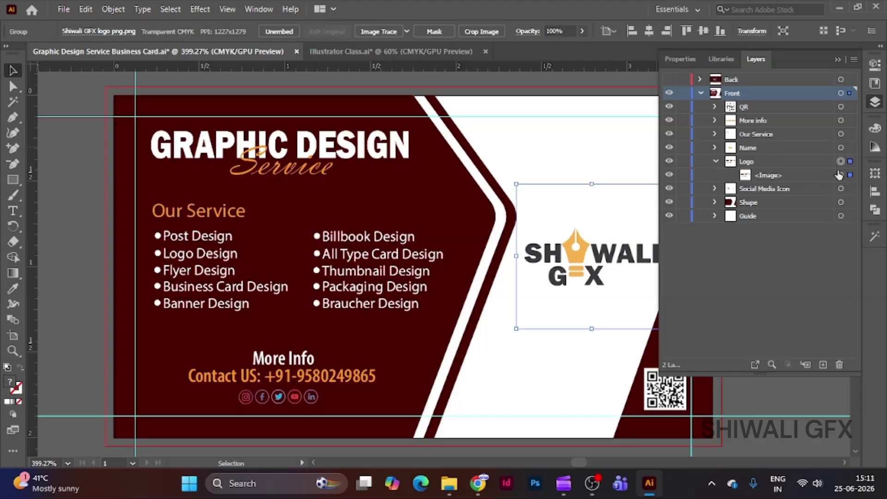
{"action": "left_click", "coordinate": [715, 161]}
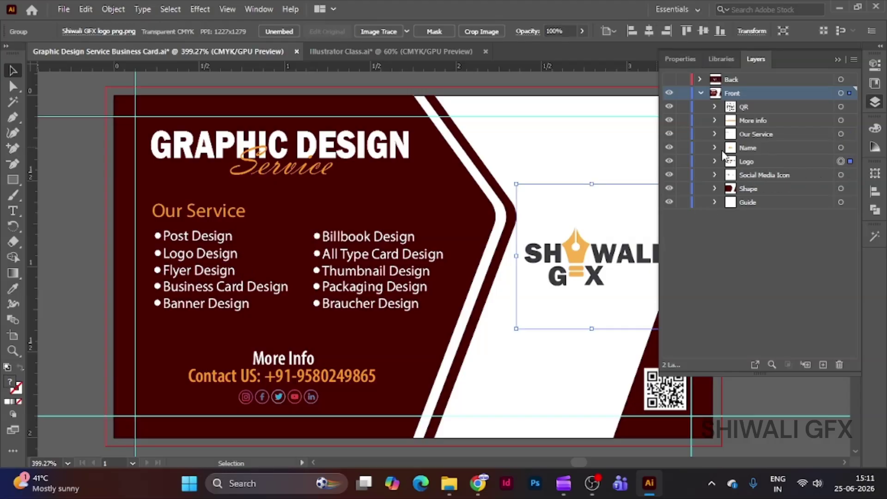
Step: Expand the Our Service group and select only the All Type Card Design text
{"action": "left_click", "coordinate": [716, 133]}
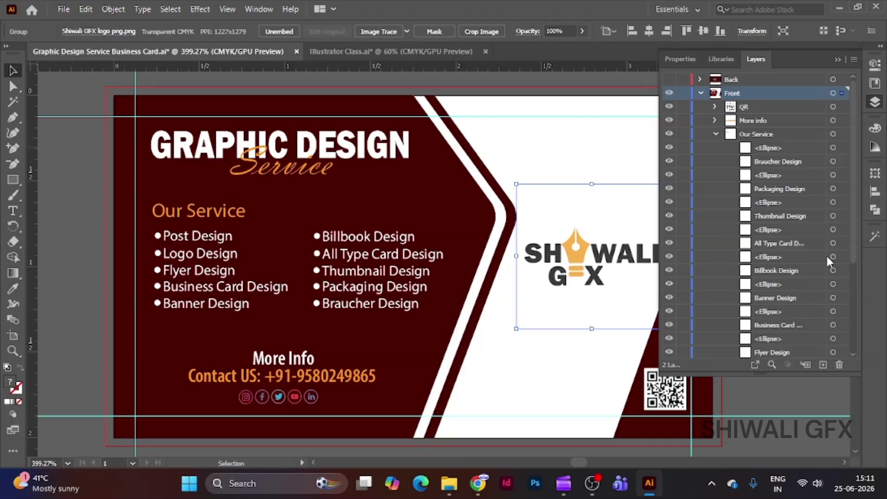
{"action": "left_click", "coordinate": [833, 244]}
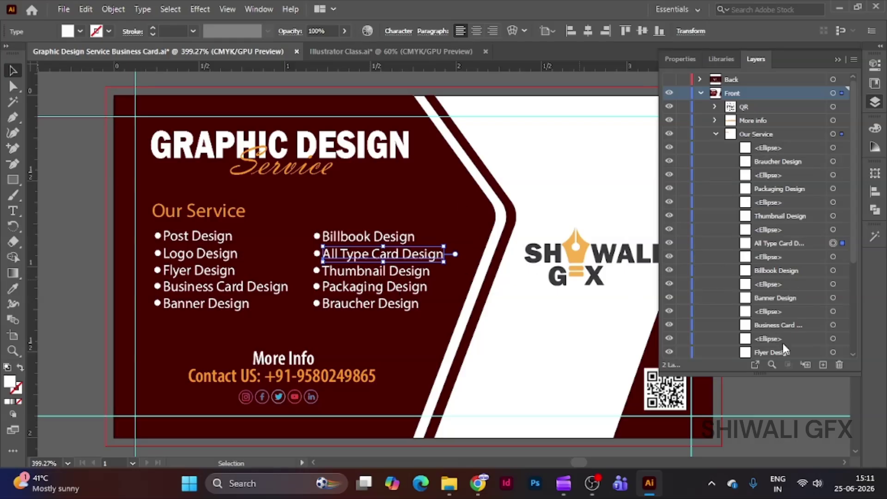
{"action": "scroll", "coordinate": [772, 216], "scroll_direction": "down", "scroll_amount": 5}
{"action": "scroll", "coordinate": [770, 217], "scroll_direction": "up", "scroll_amount": 5}
Step: Expand the Front layer's More info, QR and Logo groups to list their individual objects
{"action": "left_click", "coordinate": [716, 120]}
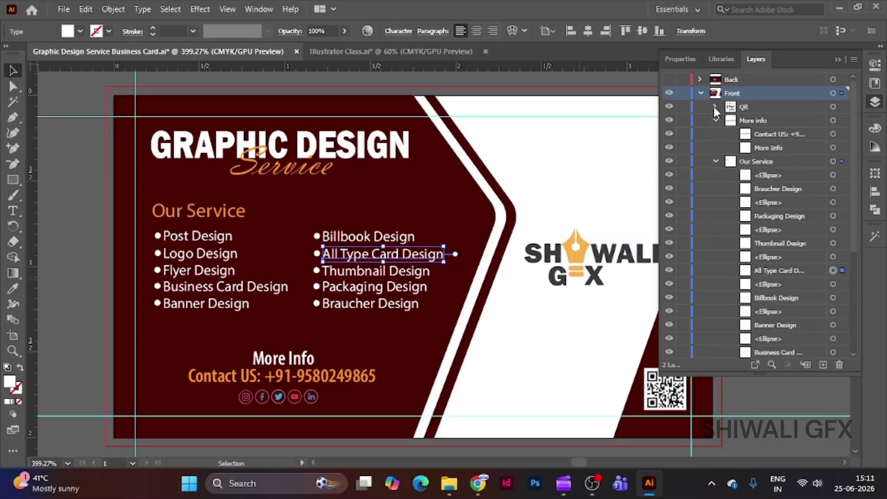
{"action": "left_click", "coordinate": [714, 107]}
{"action": "scroll", "coordinate": [772, 272], "scroll_direction": "down", "scroll_amount": 5}
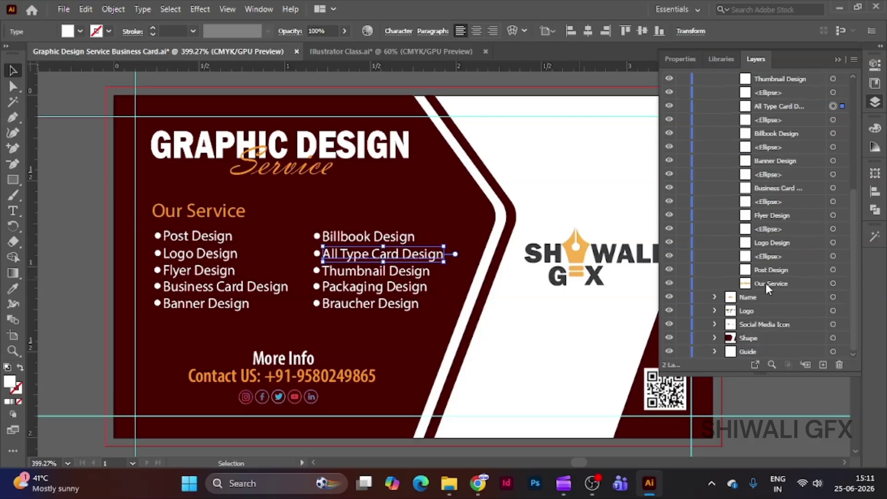
{"action": "left_click", "coordinate": [715, 310]}
{"action": "scroll", "coordinate": [787, 240], "scroll_direction": "up", "scroll_amount": 5}
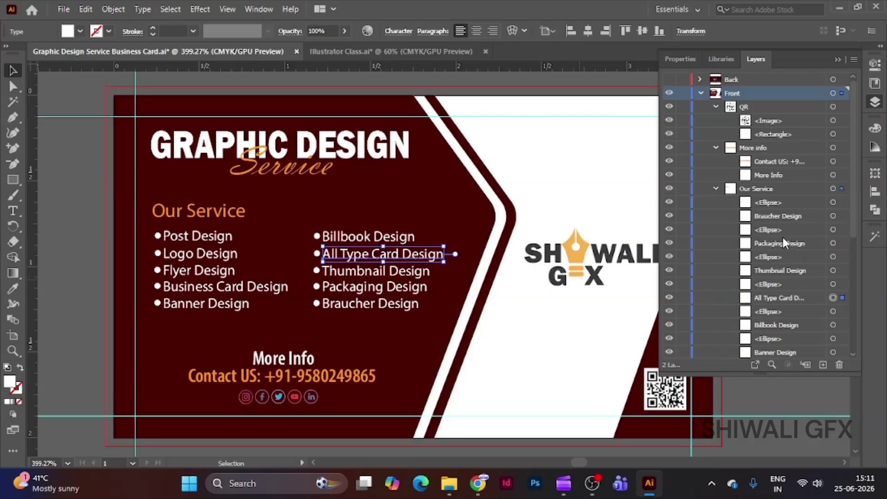
Step: Expand the Back layer together with its Logo and Shape groups
{"action": "left_click", "coordinate": [700, 79]}
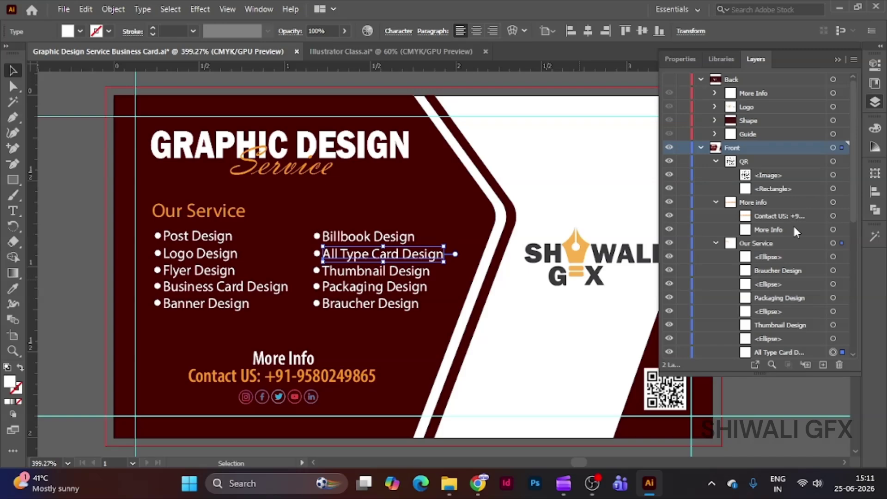
{"action": "left_click", "coordinate": [715, 106]}
{"action": "left_click", "coordinate": [715, 133]}
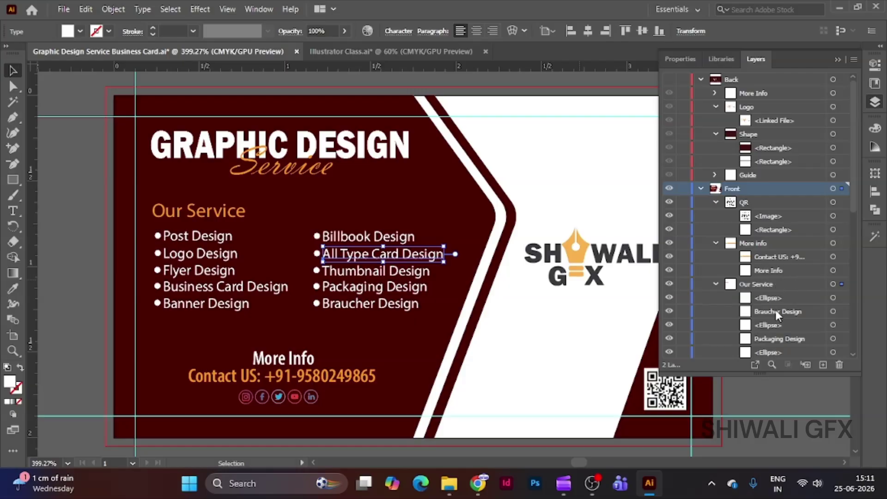
Step: Locate the selected All Type Card Design text in the layer list with Locate Object
{"action": "left_click", "coordinate": [771, 365]}
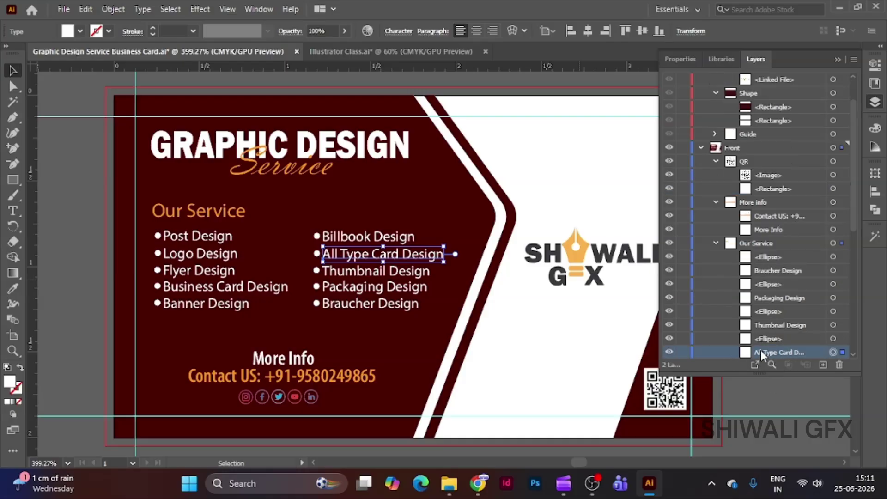
{"action": "scroll", "coordinate": [760, 351], "scroll_direction": "down", "scroll_amount": 3}
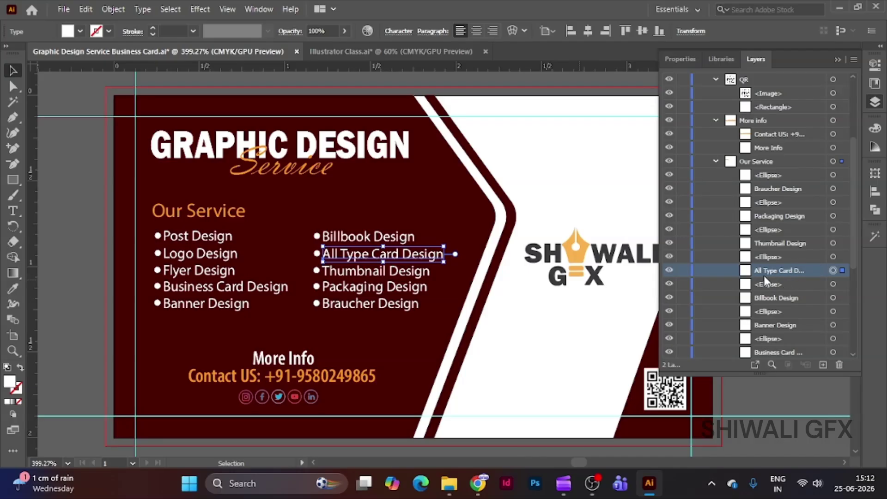
{"action": "scroll", "coordinate": [722, 190], "scroll_direction": "up", "scroll_amount": 3}
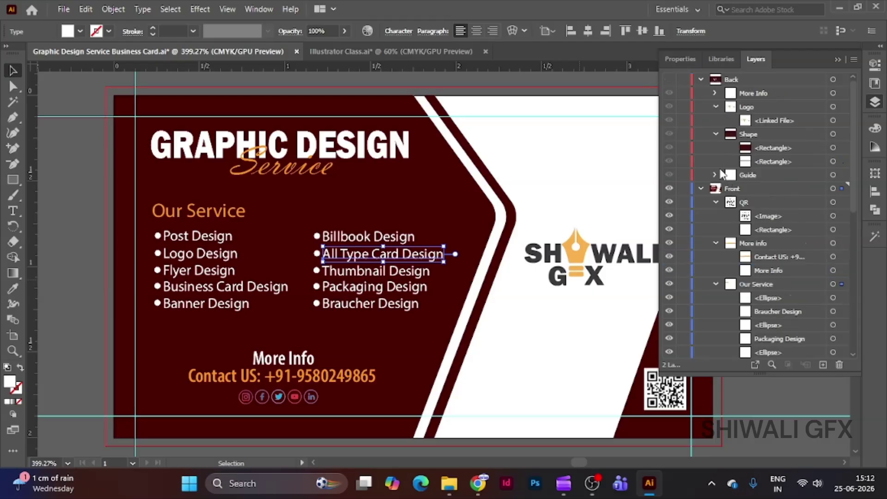
Step: Collapse the Back layer's Logo and Shape groups, followed by the Back layer itself
{"action": "left_click", "coordinate": [715, 106]}
{"action": "left_click", "coordinate": [717, 121]}
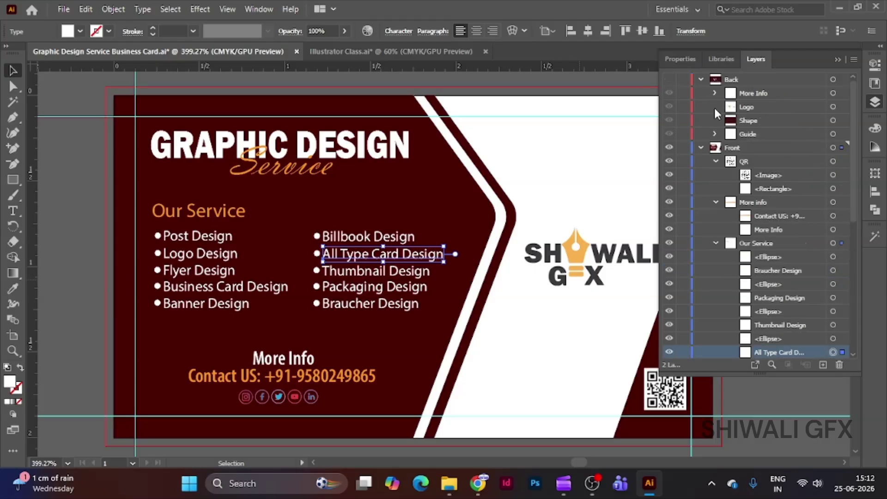
{"action": "left_click", "coordinate": [702, 79]}
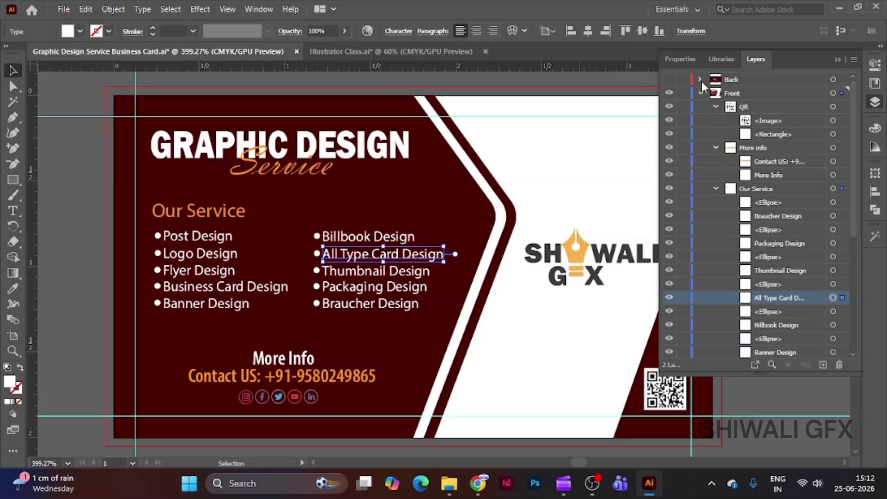
Step: Collapse the Front layer's QR, More info, Our Service and Logo groups
{"action": "left_click", "coordinate": [716, 106]}
{"action": "left_click", "coordinate": [714, 120]}
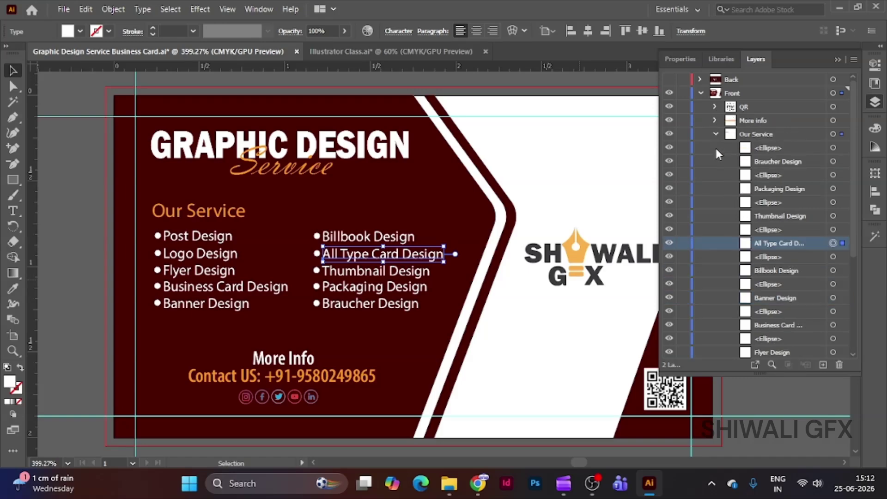
{"action": "left_click", "coordinate": [720, 136]}
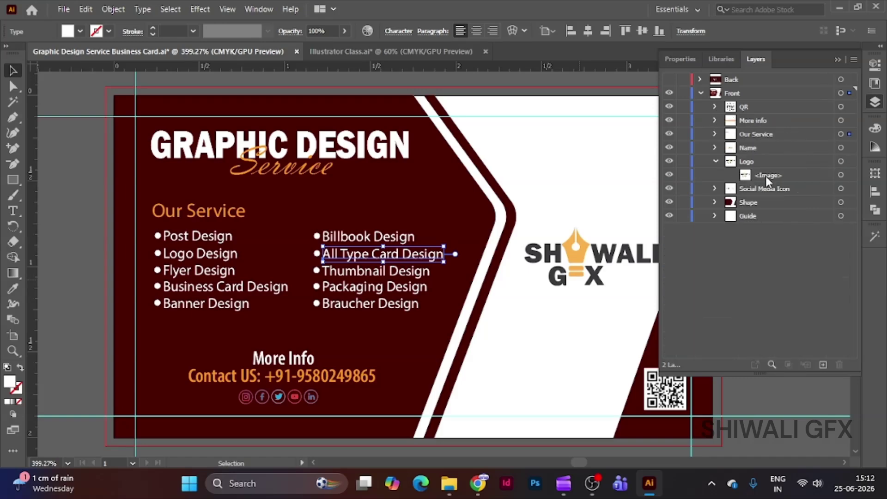
{"action": "left_click", "coordinate": [715, 161]}
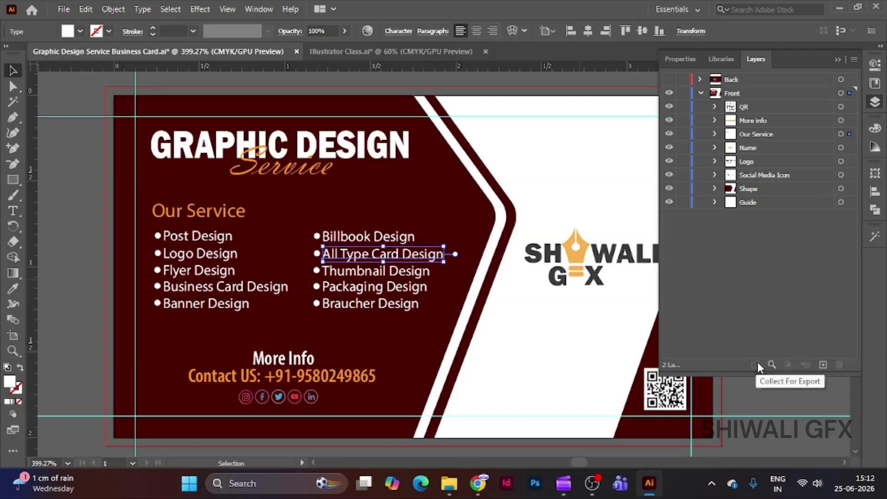
Step: Target the contact line inside the Front layer's More info group and collect it for export
{"action": "left_click", "coordinate": [597, 259]}
{"action": "left_click", "coordinate": [388, 344]}
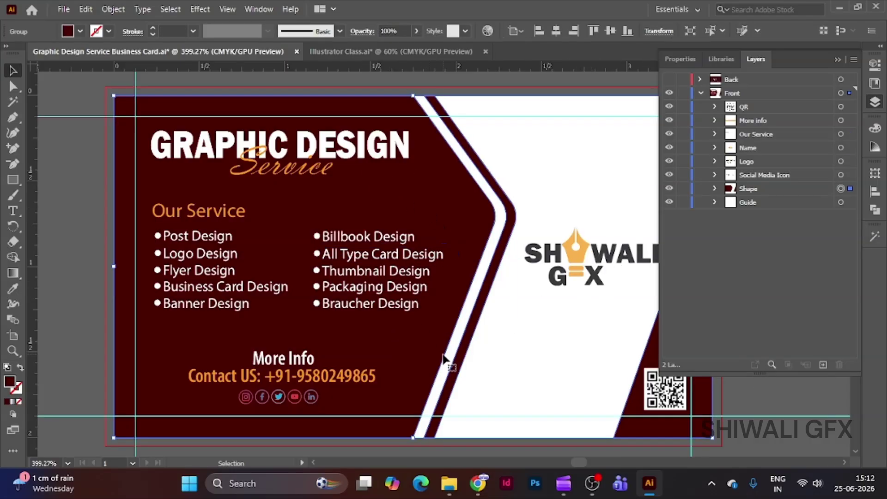
{"action": "left_click", "coordinate": [316, 382]}
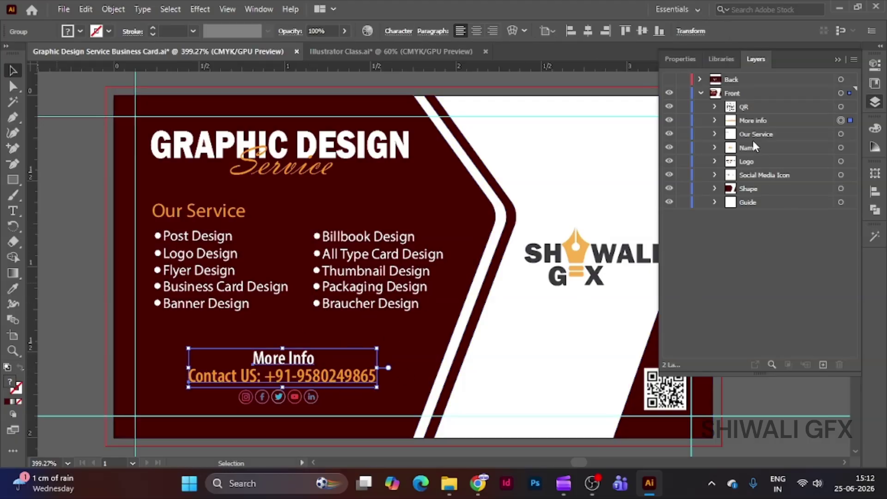
{"action": "left_click", "coordinate": [715, 121]}
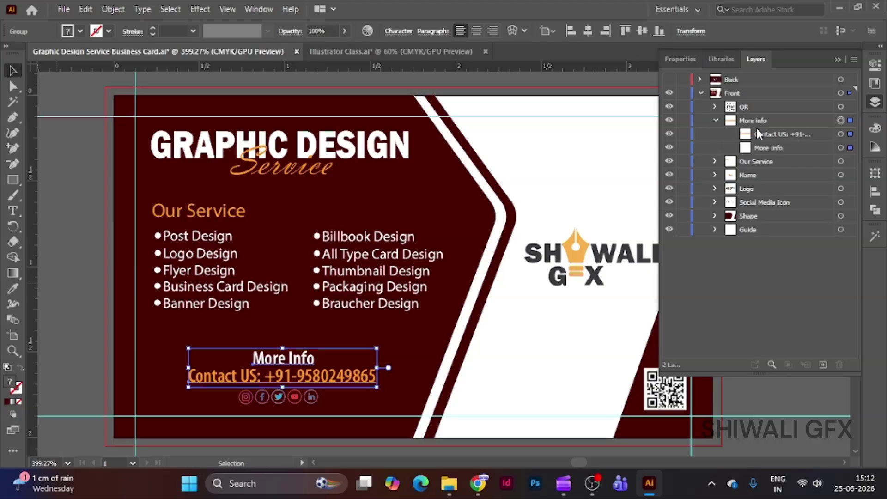
{"action": "left_click", "coordinate": [841, 135]}
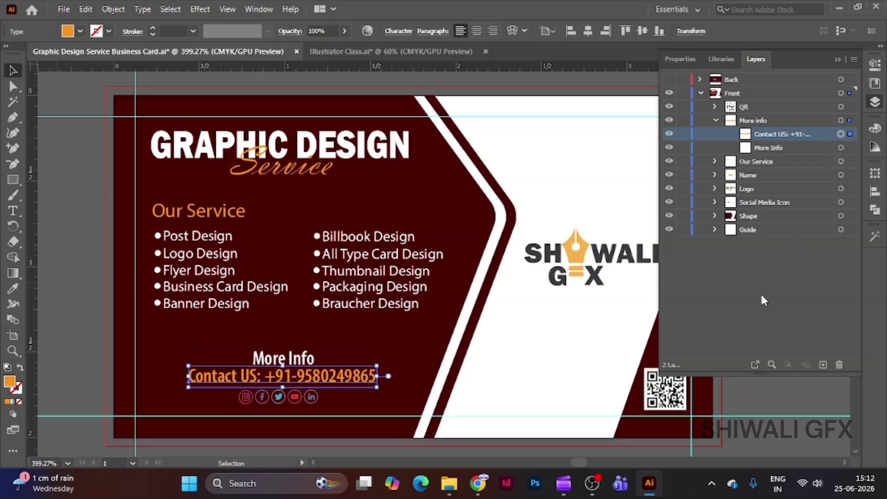
{"action": "left_click", "coordinate": [755, 367]}
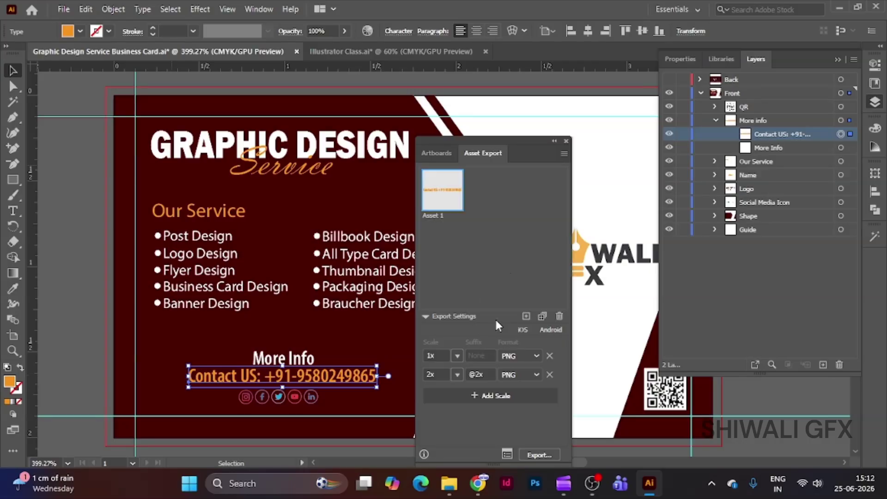
Step: Look through the file formats for the asset's 1x scale, keep PNG, and reselect the asset
{"action": "left_click", "coordinate": [512, 357]}
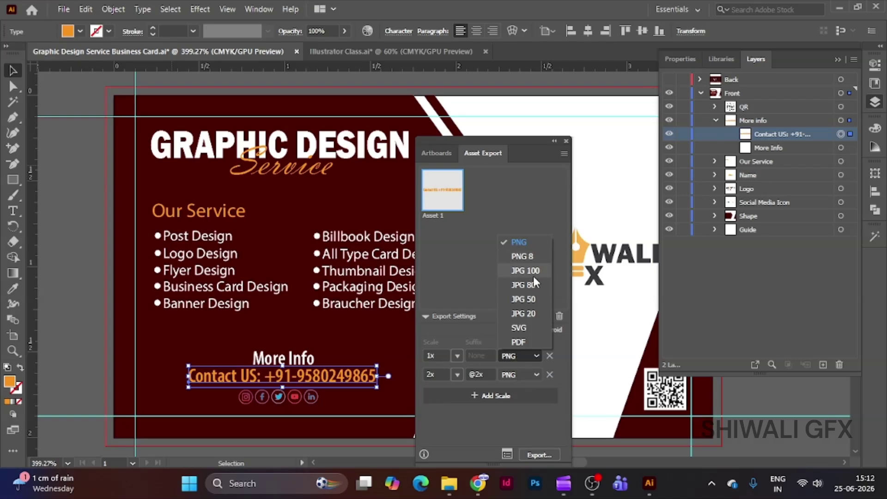
{"action": "left_click", "coordinate": [539, 218]}
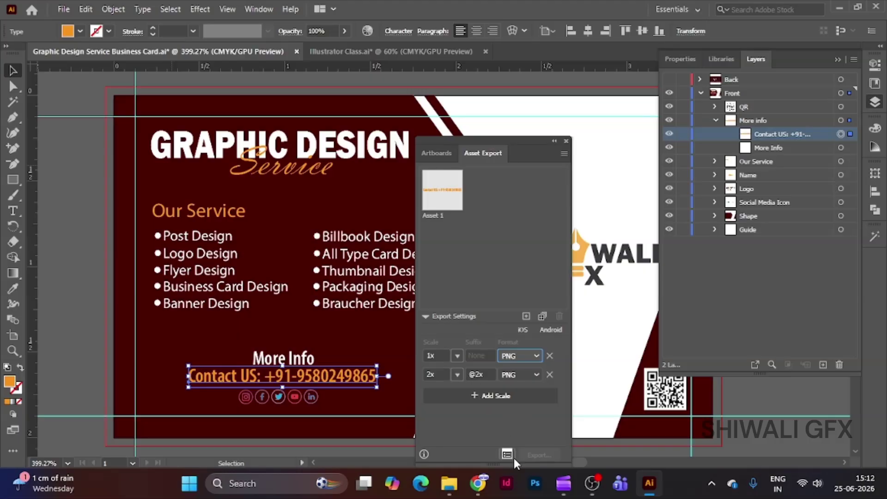
{"action": "left_click", "coordinate": [450, 196]}
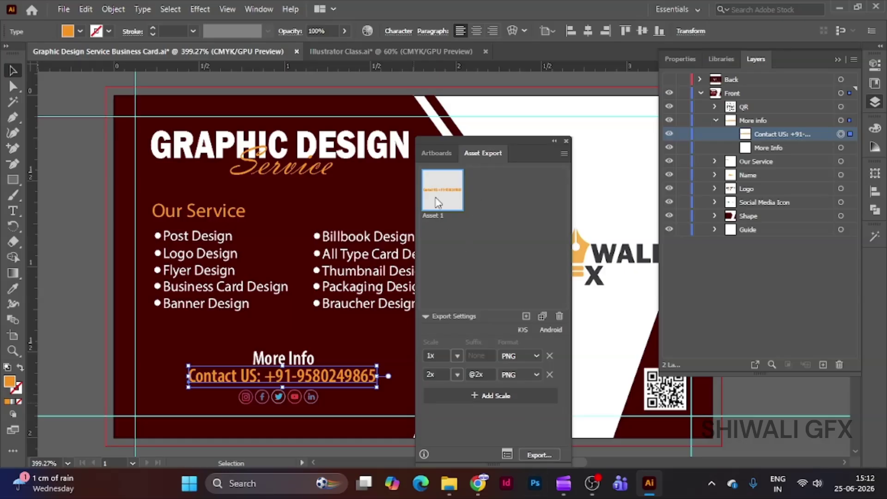
Step: Start exporting the collected asset, browse to the Downloads folder, cancel the export and close the asset export settings
{"action": "left_click", "coordinate": [540, 455]}
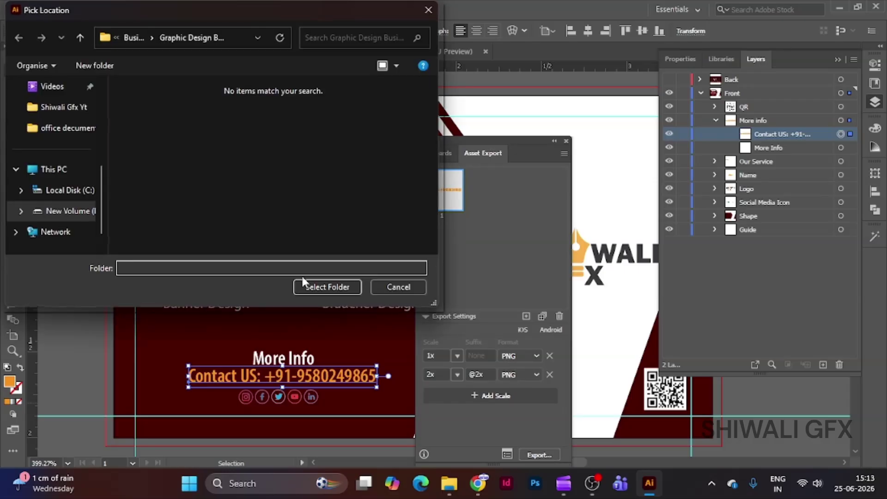
{"action": "scroll", "coordinate": [56, 199], "scroll_direction": "up", "scroll_amount": 5}
{"action": "left_click", "coordinate": [60, 173]}
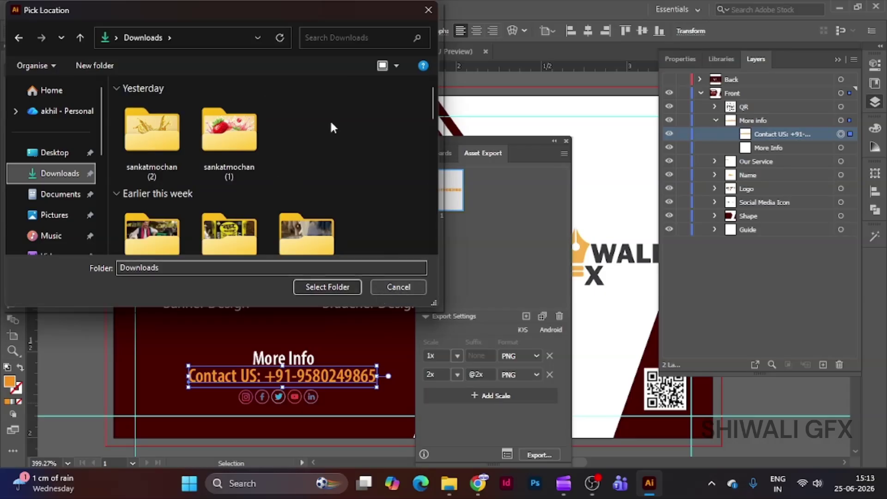
{"action": "left_click", "coordinate": [428, 10]}
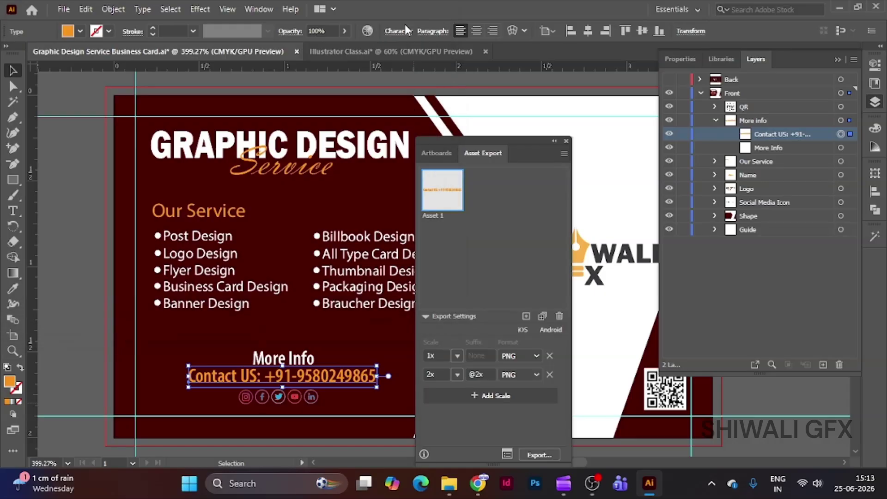
{"action": "left_click", "coordinate": [566, 141]}
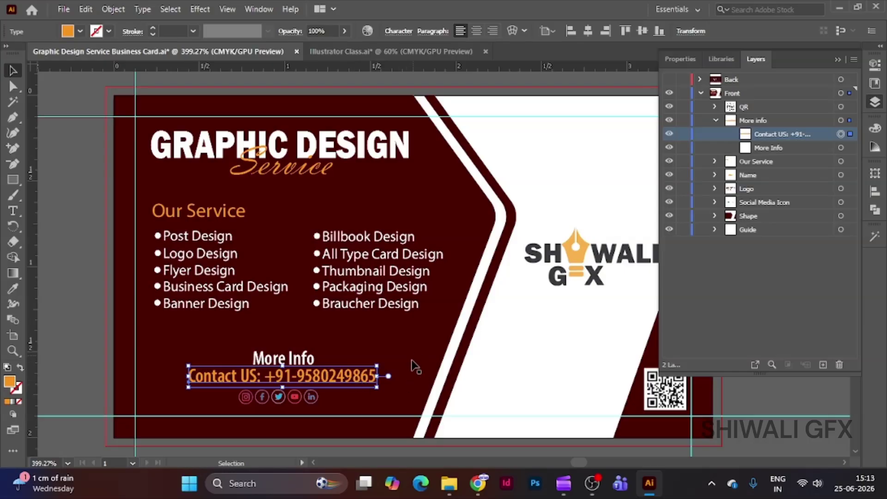
Step: Collapse the More info group, and show the Back layer briefly before hiding it again
{"action": "left_click", "coordinate": [716, 121]}
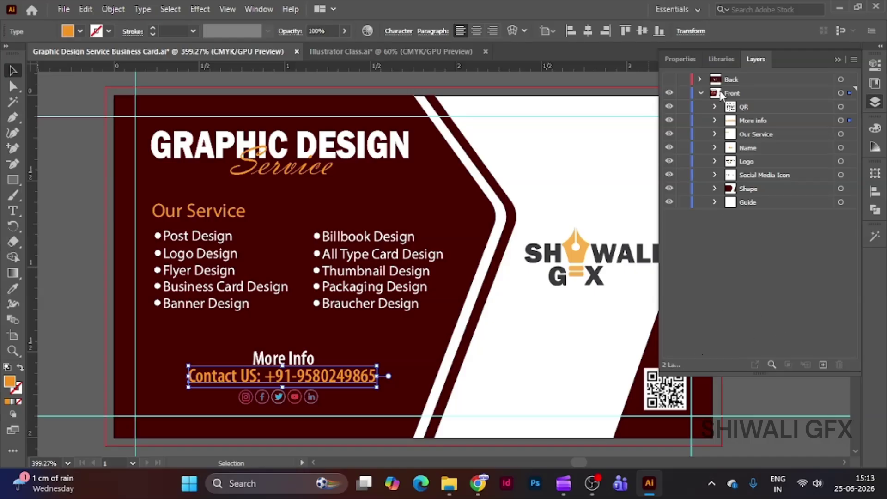
{"action": "left_click", "coordinate": [669, 79]}
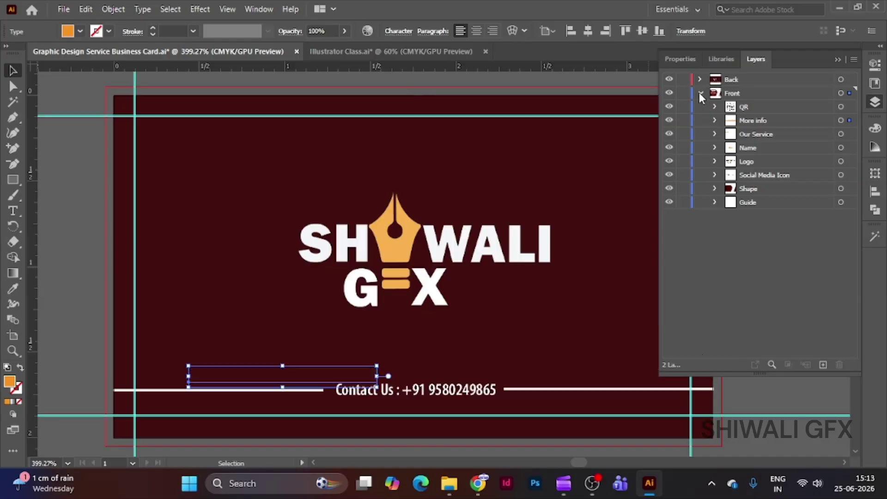
{"action": "left_click", "coordinate": [669, 79]}
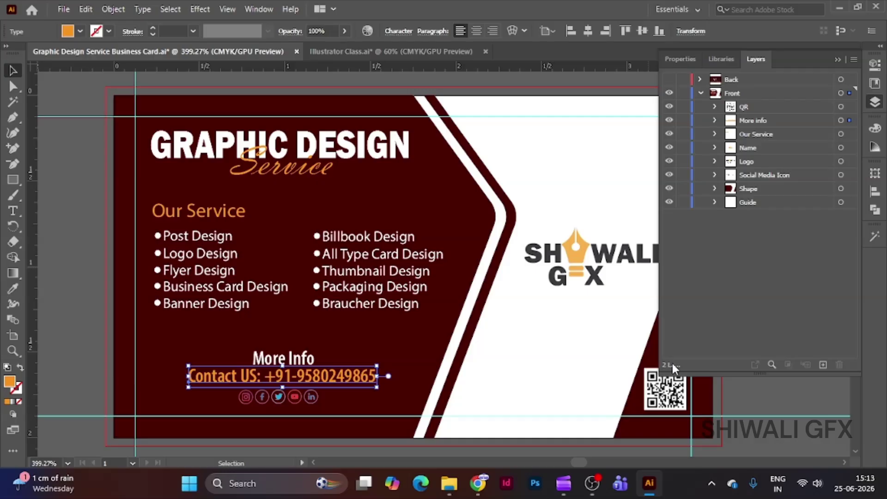
Step: Collapse the Front and Back layers, add a new layer above Front, and remove it again
{"action": "left_click", "coordinate": [701, 93]}
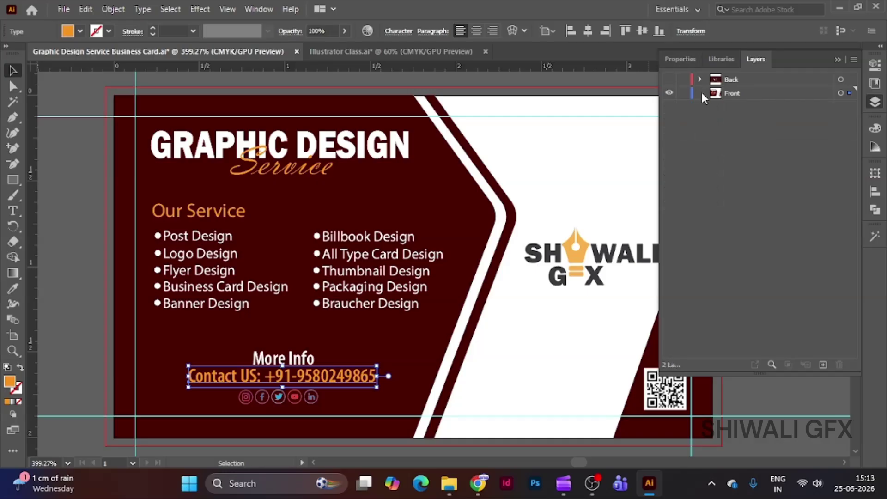
{"action": "left_click", "coordinate": [700, 79]}
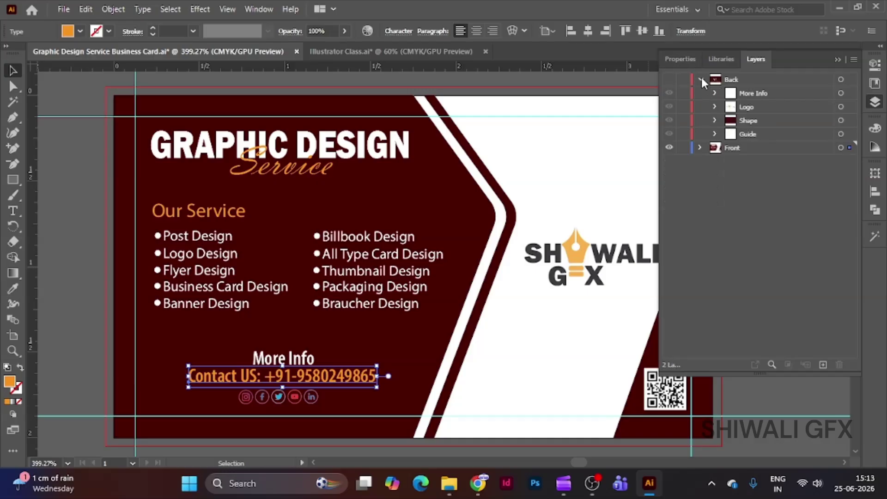
{"action": "left_click", "coordinate": [701, 80]}
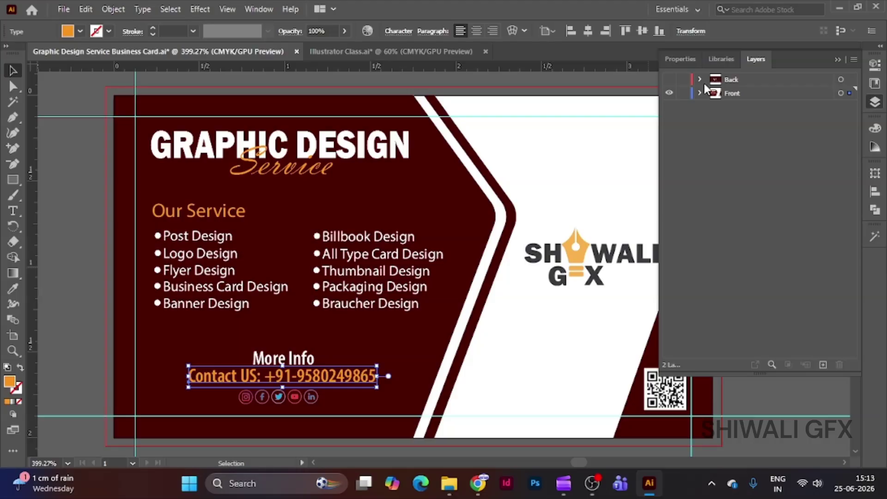
{"action": "left_click", "coordinate": [823, 364]}
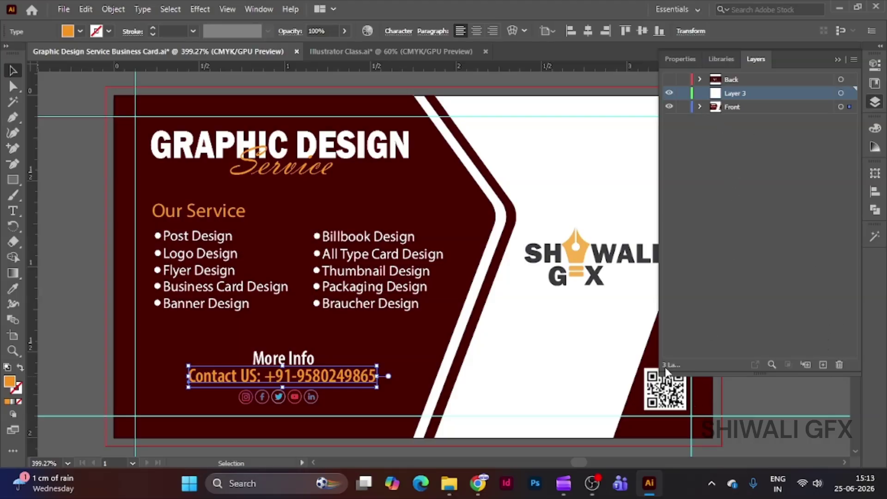
{"action": "key", "text": "ctrl+z"}
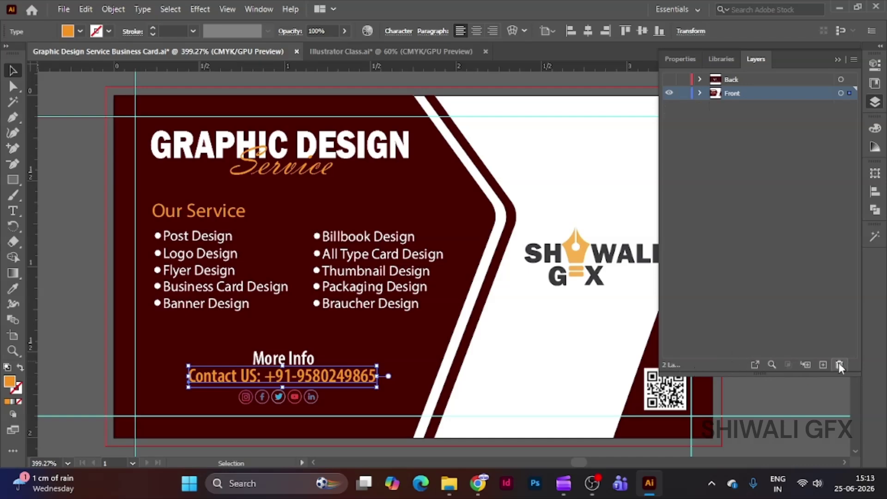
Step: Target the Guide group in the expanded Front layer, attempt to delete the Front layer, and decline the deletion
{"action": "left_click", "coordinate": [700, 93]}
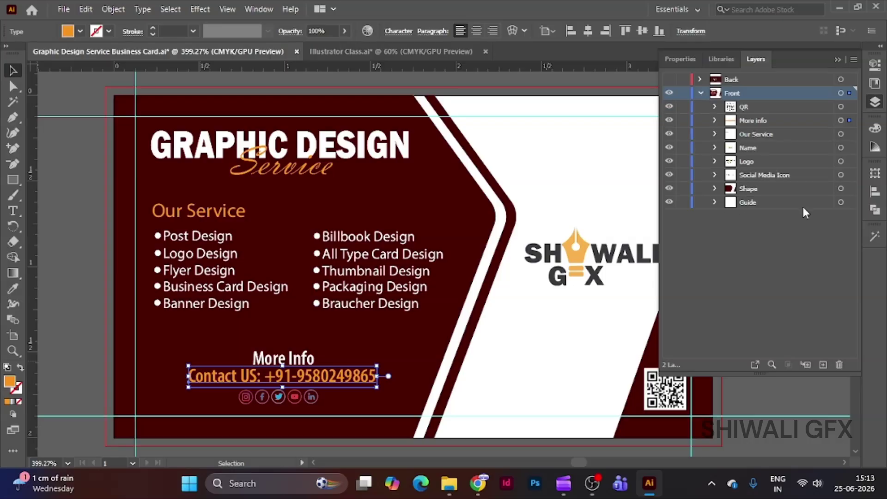
{"action": "left_click", "coordinate": [848, 203]}
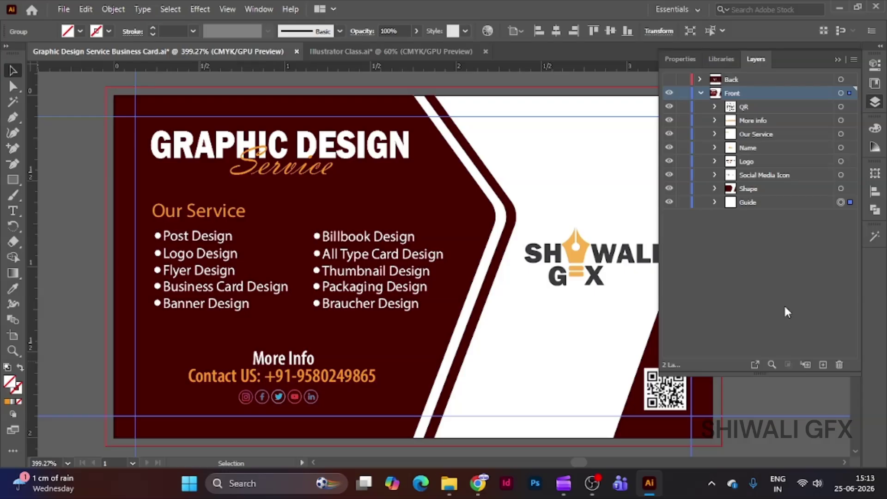
{"action": "left_click", "coordinate": [840, 365]}
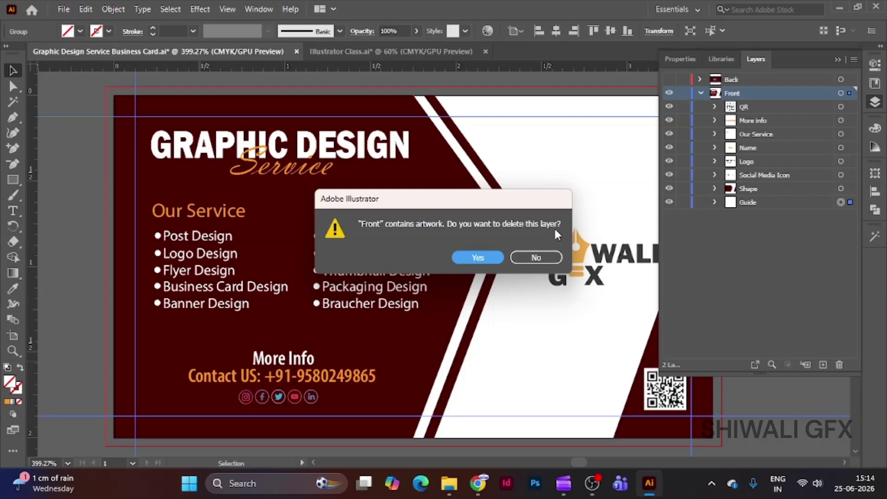
{"action": "left_click", "coordinate": [528, 260]}
{"action": "left_click", "coordinate": [716, 268]}
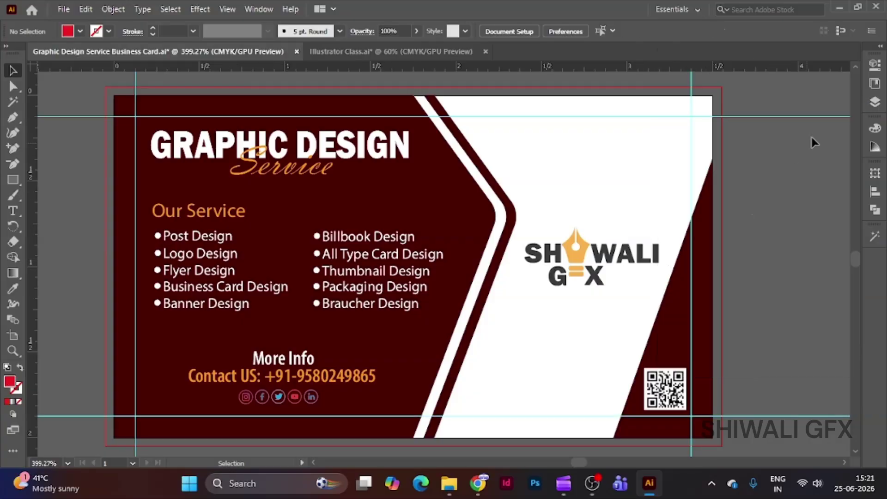
Step: Reopen the layer list to examine the Make/Release Clipping Mask option, and close the list
{"action": "left_click", "coordinate": [875, 101]}
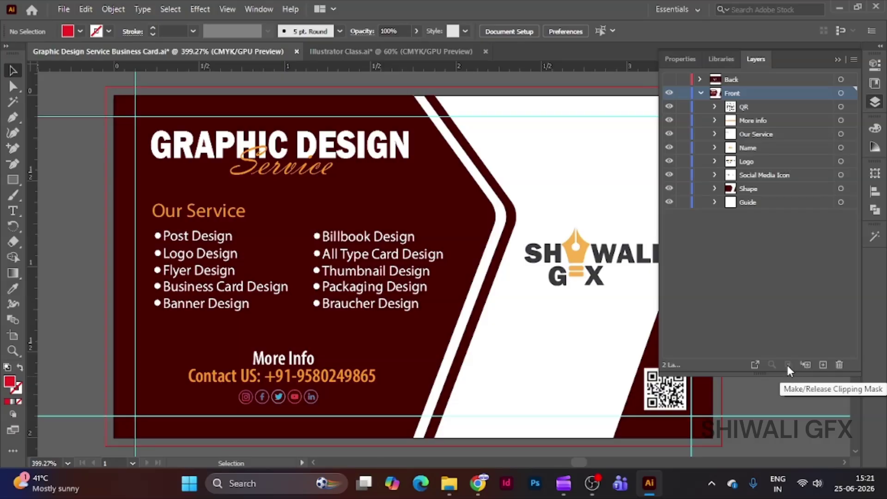
{"action": "left_click", "coordinate": [836, 60]}
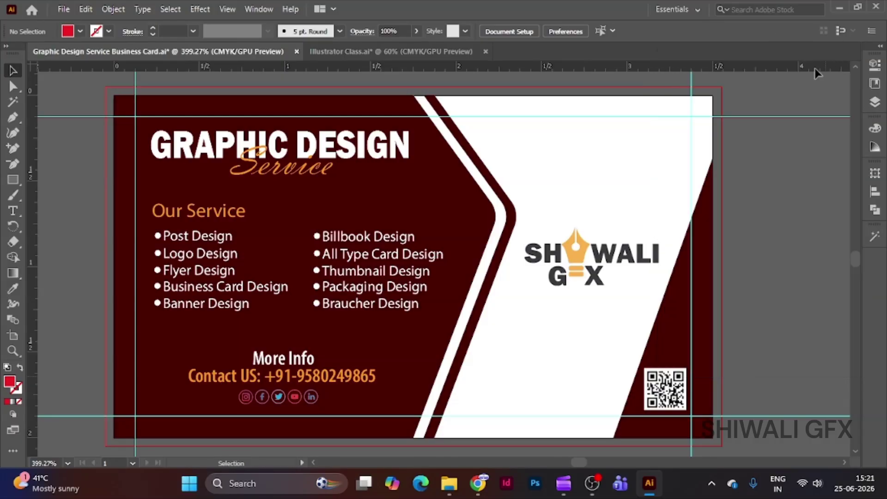
Step: Switch to the Illustrator Class document and add the text "DHiwal" in the page's blank upper area
{"action": "left_click", "coordinate": [342, 51]}
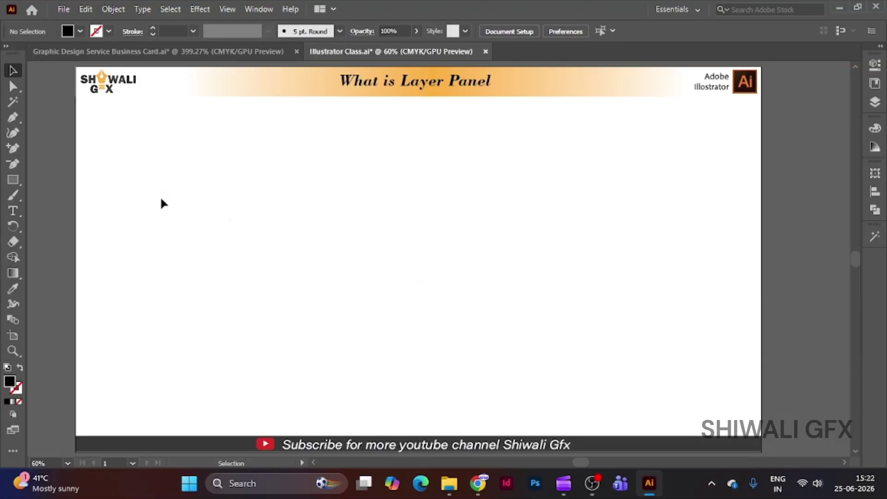
{"action": "key", "text": "t"}
{"action": "left_click", "coordinate": [287, 205]}
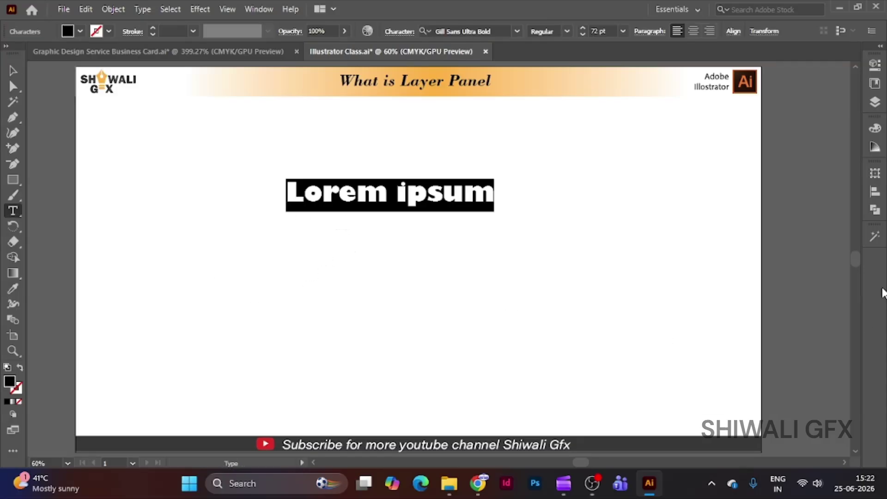
{"action": "type", "text": "DHiwal"}
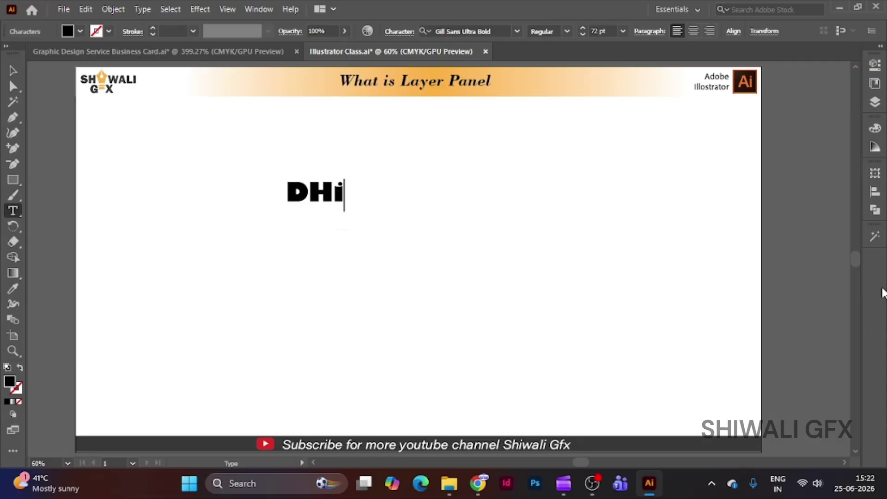